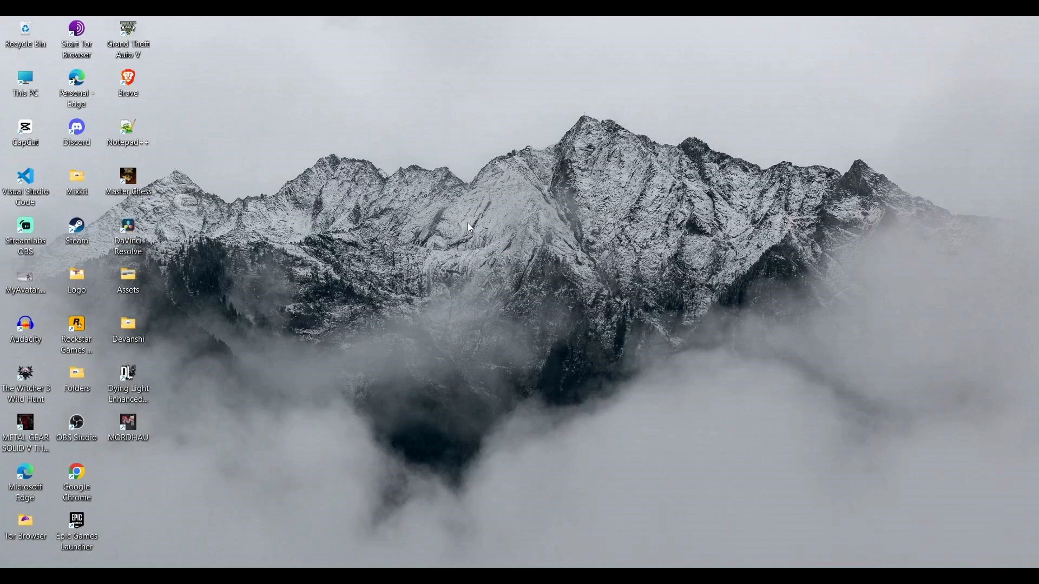
Hide all desktop icons via the desktop's View menu so only the wallpaper remains
{"action": "right_click", "coordinate": [490, 204]}
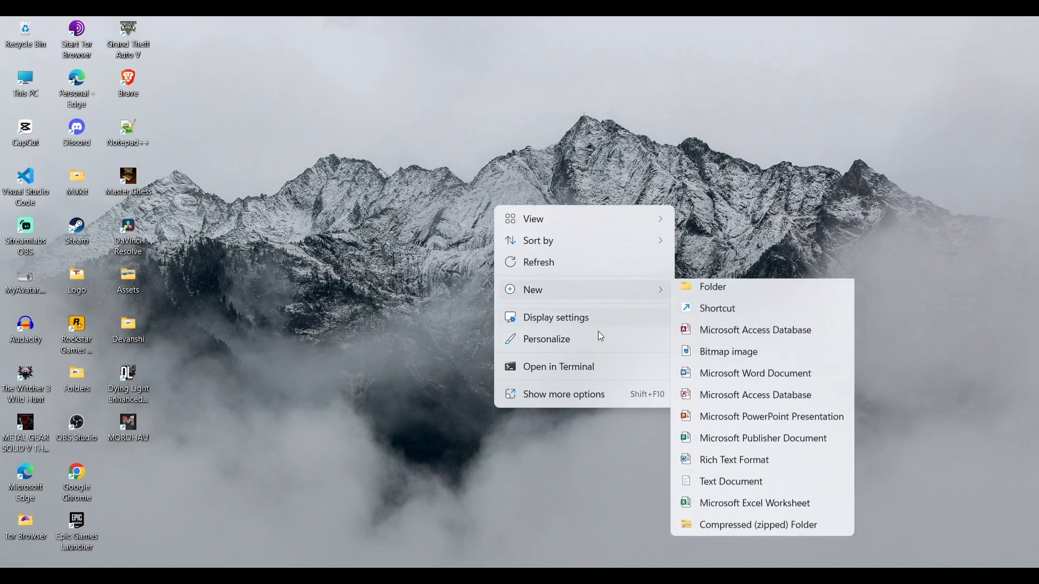
{"action": "mouse_move", "coordinate": [568, 219]}
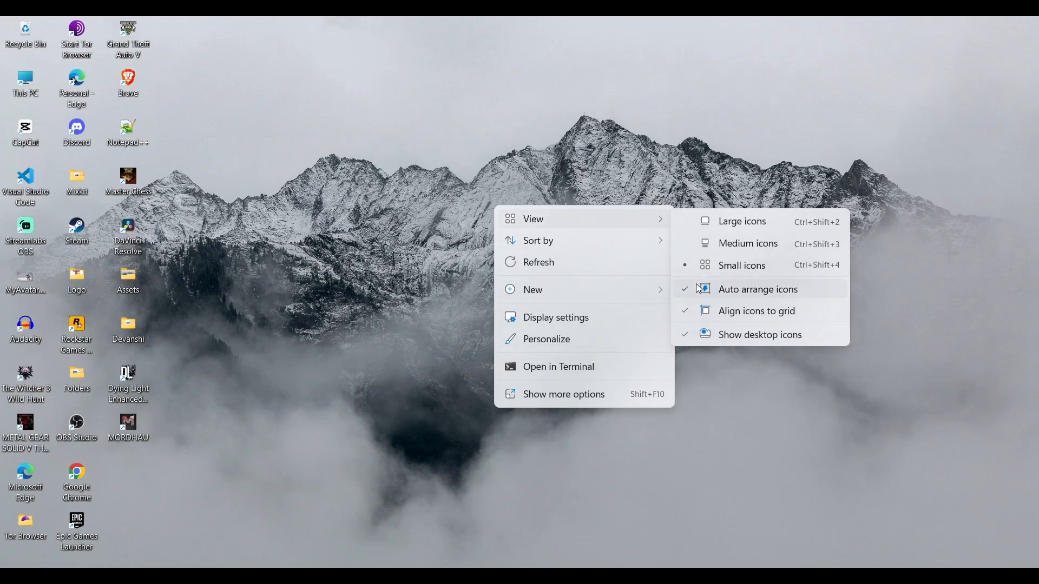
{"action": "left_click", "coordinate": [684, 337]}
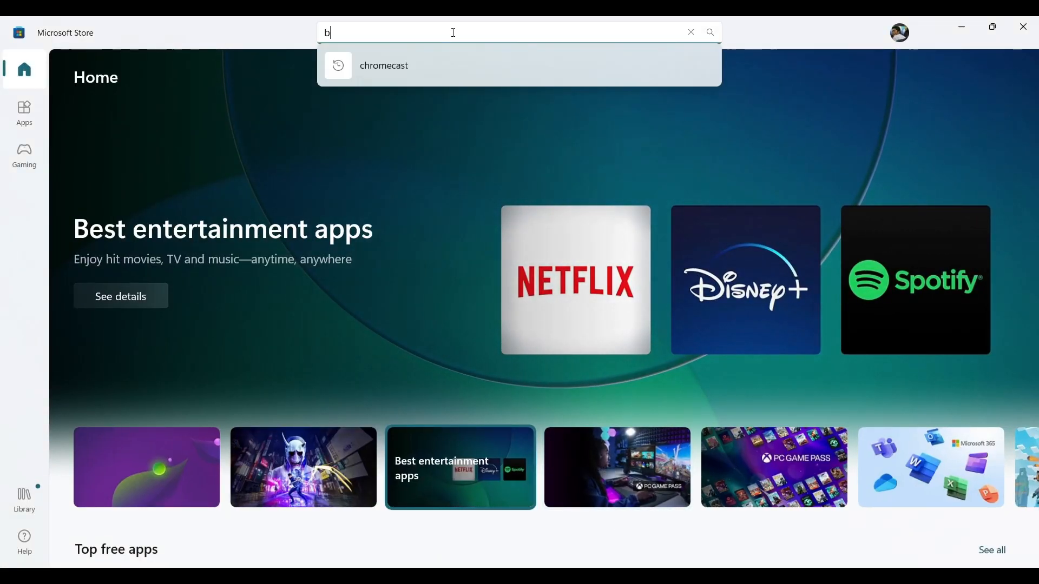
{"action": "type", "text": "e"}
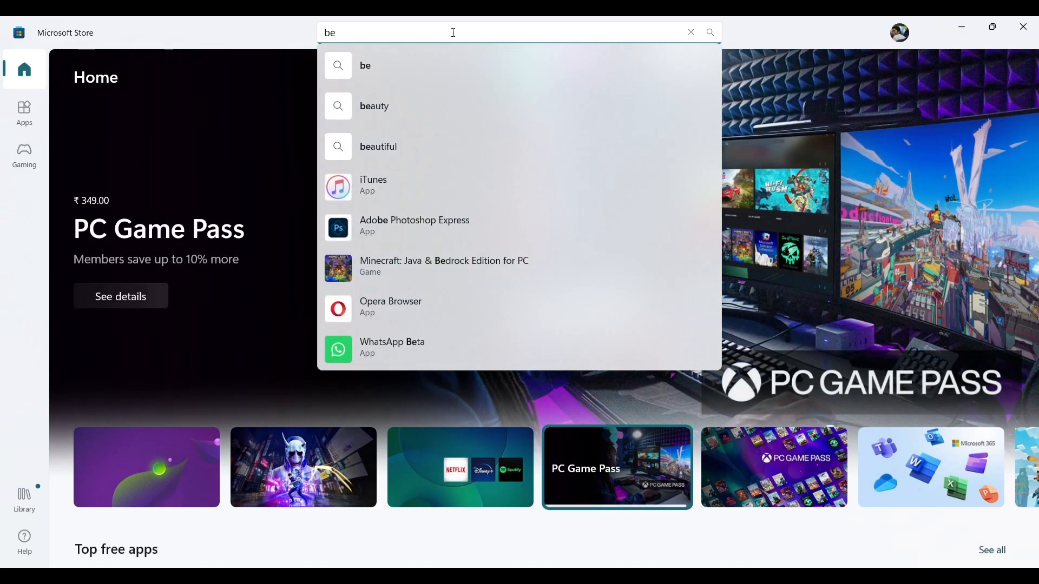
{"action": "type", "text": "wid"}
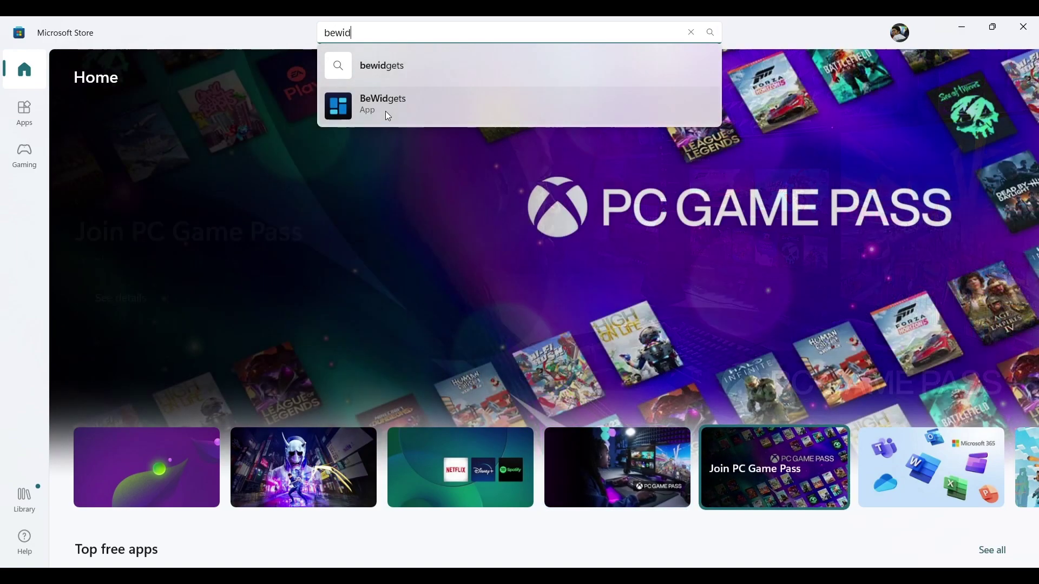
Install BeWidgets from its Store page and launch it
{"action": "left_click", "coordinate": [385, 103]}
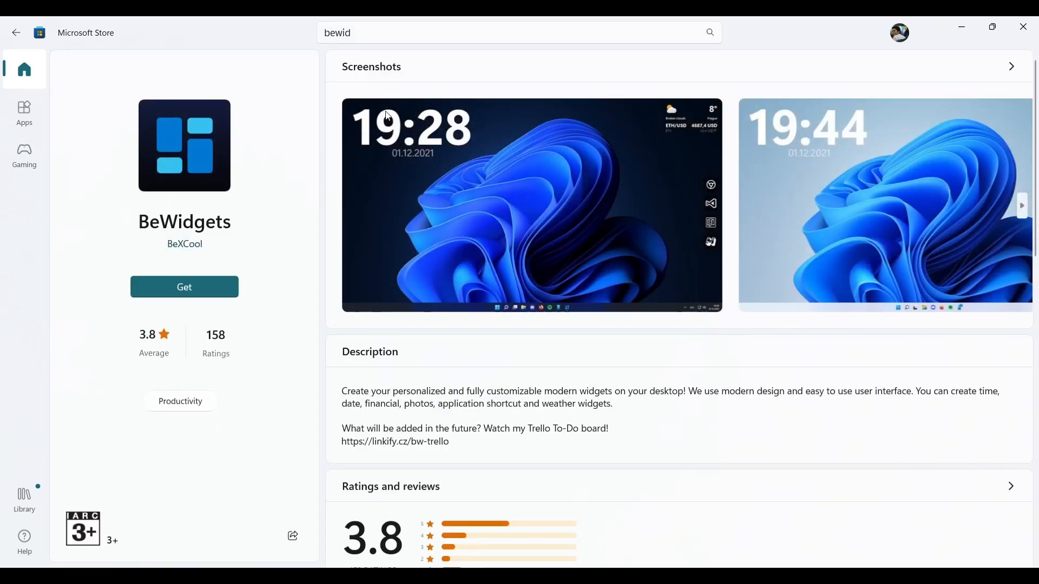
{"action": "left_click", "coordinate": [185, 287]}
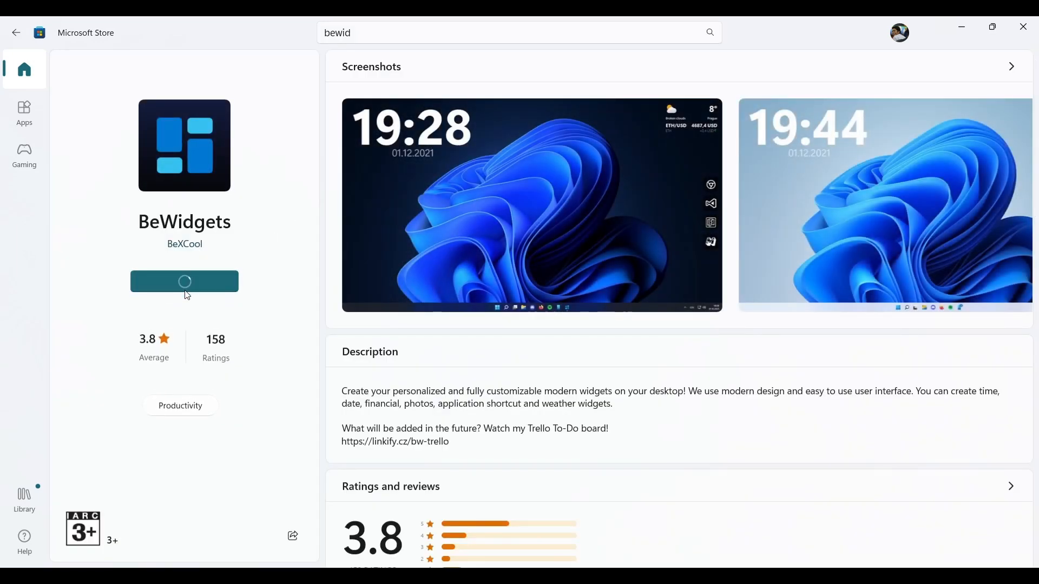
{"action": "left_click", "coordinate": [184, 287]}
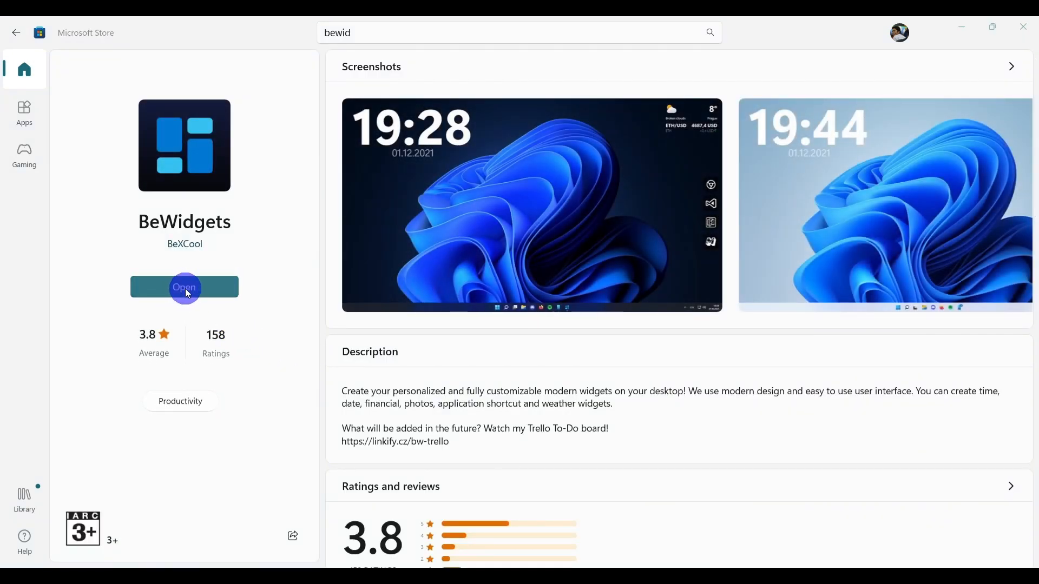
Create a new 18:00 time widget and drag it to the bottom centre of the desktop
{"action": "left_click", "coordinate": [962, 30]}
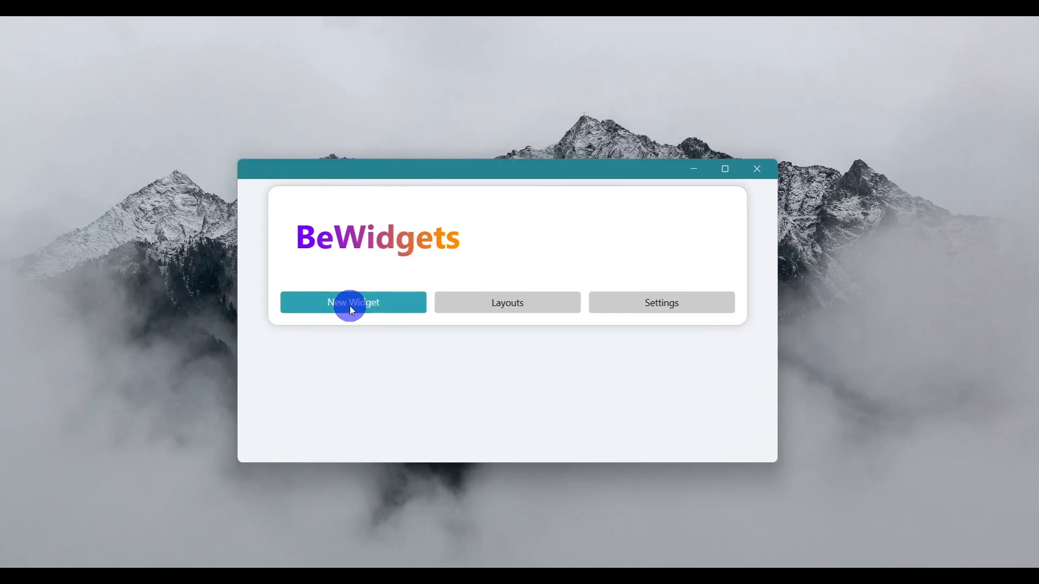
{"action": "left_click", "coordinate": [350, 306]}
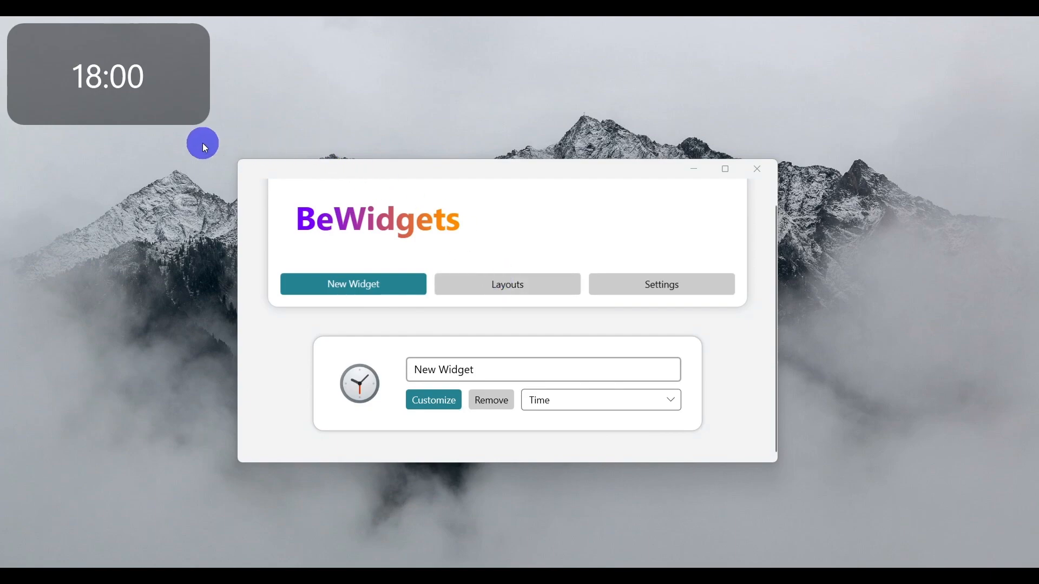
{"action": "mouse_move", "coordinate": [142, 96]}
{"action": "left_mouse_down"}
{"action": "mouse_move", "coordinate": [541, 487]}
{"action": "mouse_move", "coordinate": [550, 510]}
{"action": "left_mouse_up"}
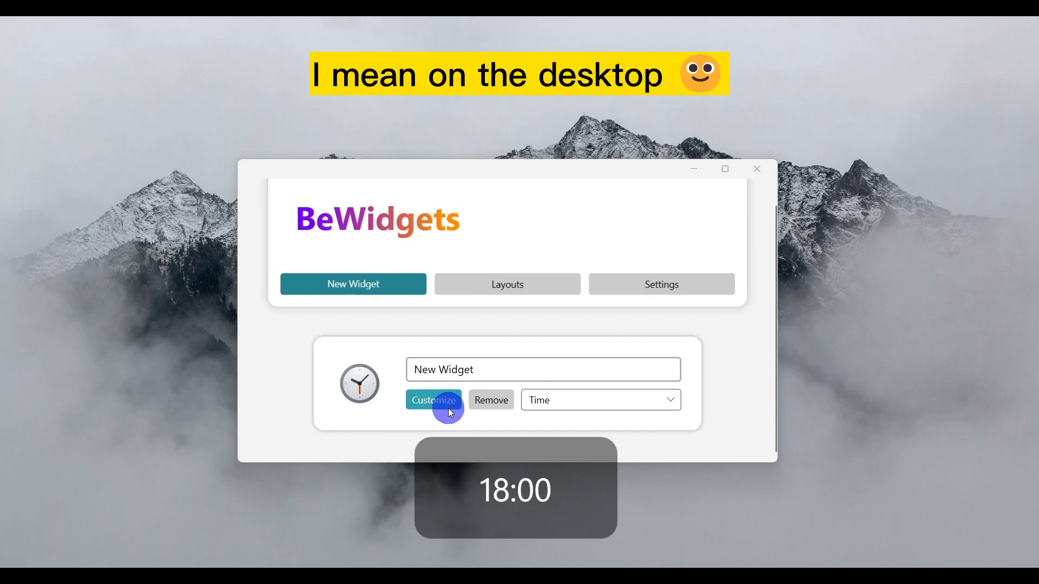
In the clock's Preferences, enable 12 Hour Format and Show seconds
{"action": "left_click", "coordinate": [440, 401]}
{"action": "scroll", "coordinate": [190, 208], "scroll_direction": "down", "scroll_amount": 2}
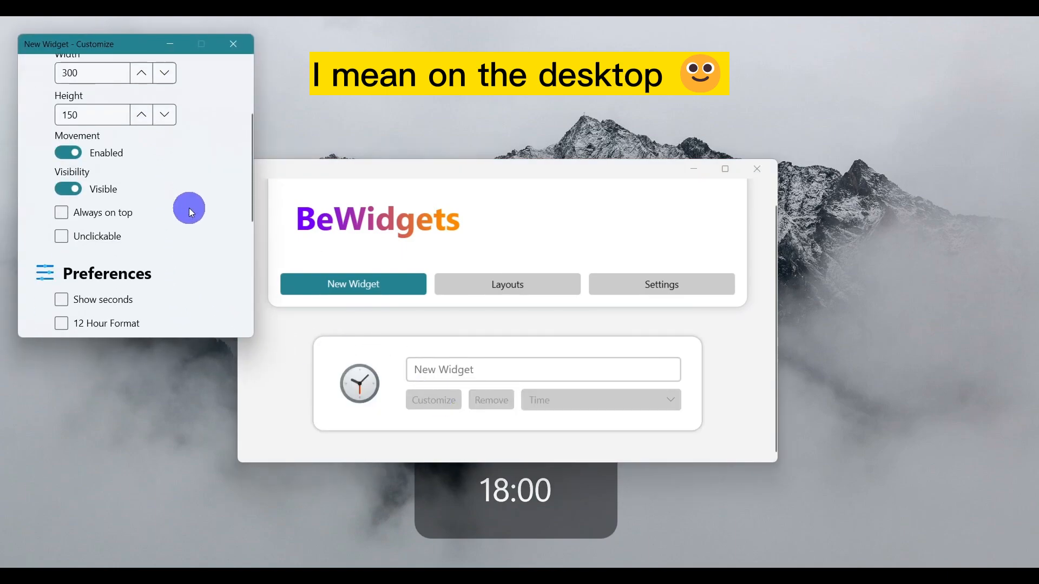
{"action": "scroll", "coordinate": [189, 207], "scroll_direction": "down", "scroll_amount": 2}
{"action": "scroll", "coordinate": [184, 236], "scroll_direction": "down", "scroll_amount": 2}
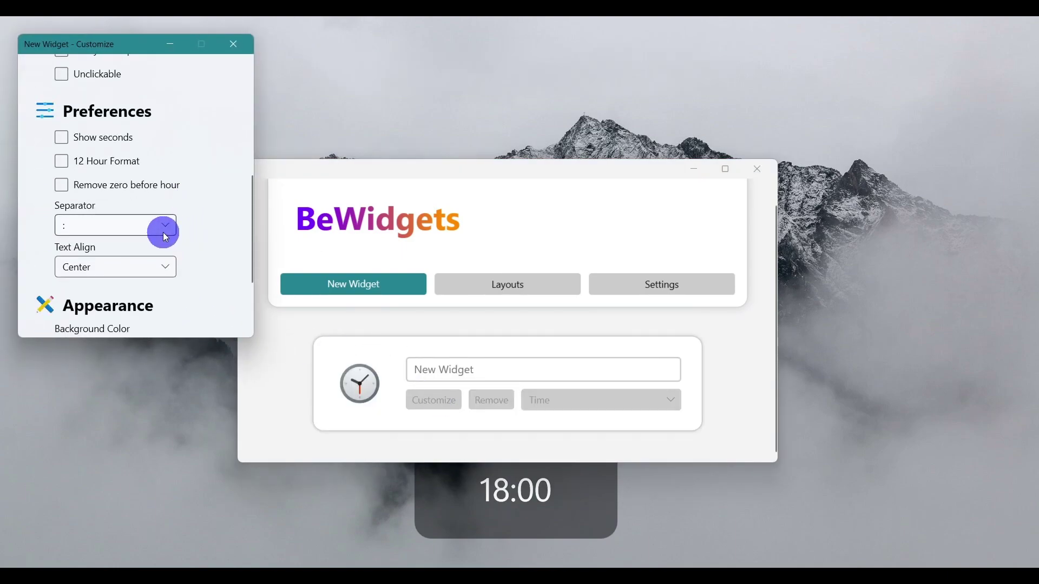
{"action": "left_click", "coordinate": [63, 162]}
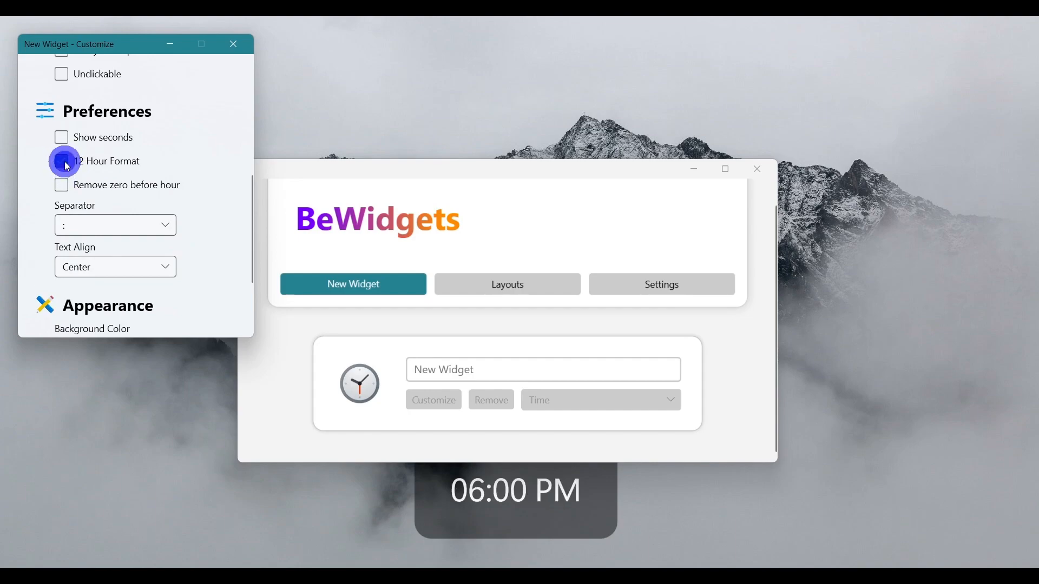
{"action": "left_click", "coordinate": [61, 137]}
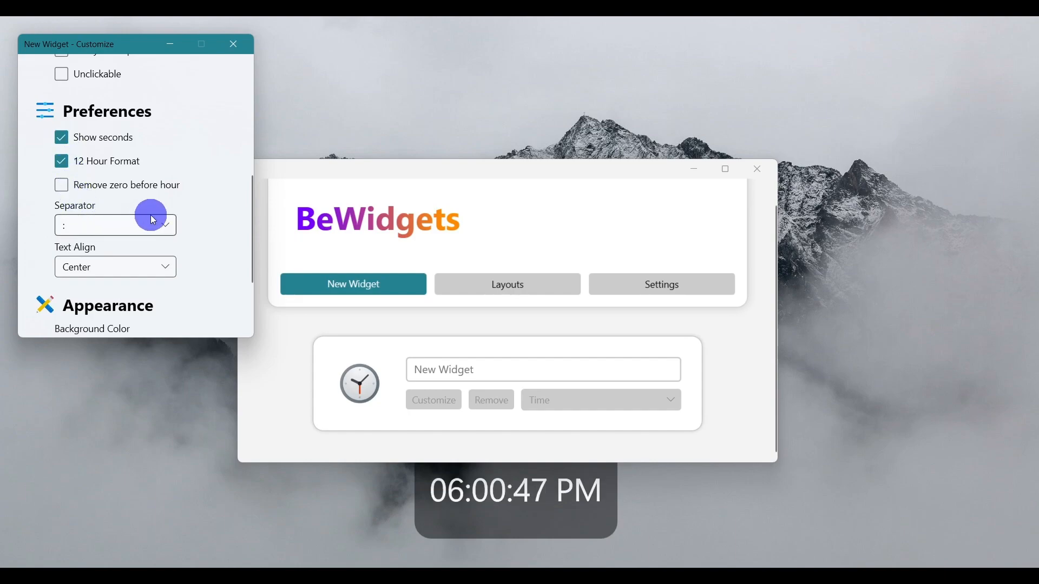
{"action": "scroll", "coordinate": [228, 159], "scroll_direction": "down", "scroll_amount": 1}
{"action": "scroll", "coordinate": [229, 159], "scroll_direction": "down", "scroll_amount": 1}
{"action": "scroll", "coordinate": [201, 206], "scroll_direction": "down", "scroll_amount": 1}
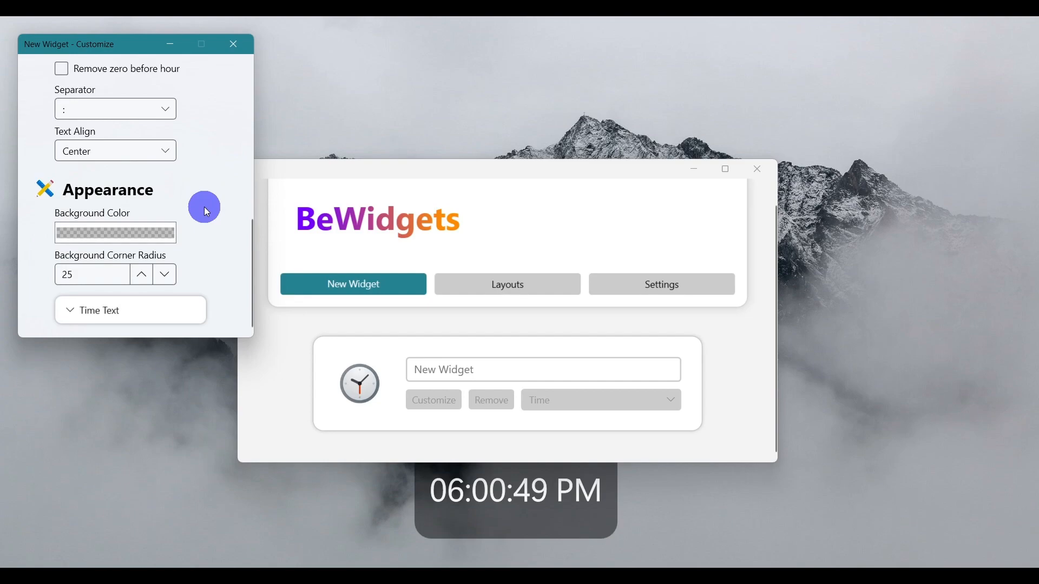
Set the clock widget's Background Color to the transparent swatch
{"action": "left_click", "coordinate": [103, 236]}
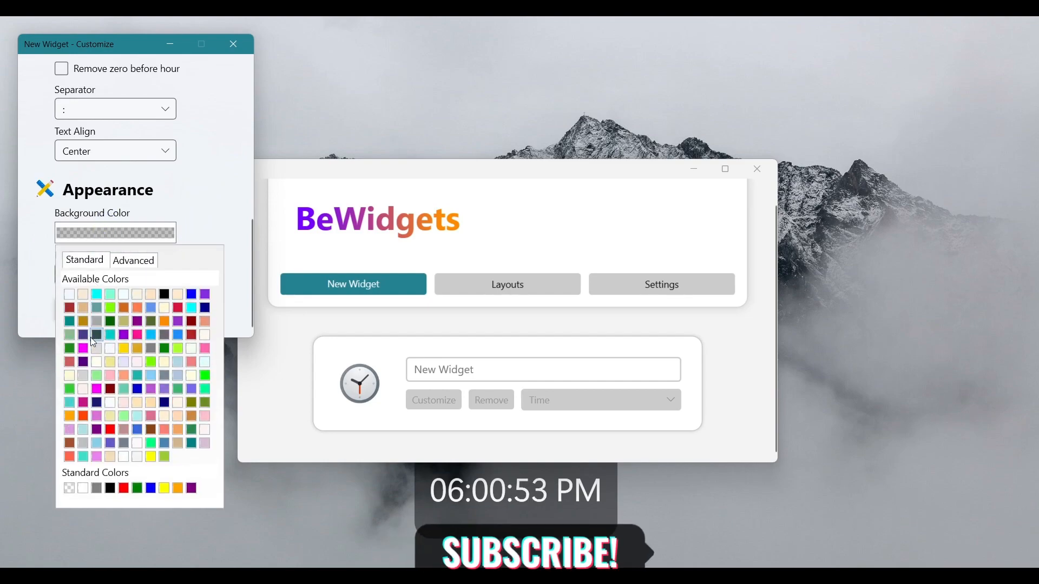
{"action": "left_click", "coordinate": [68, 488]}
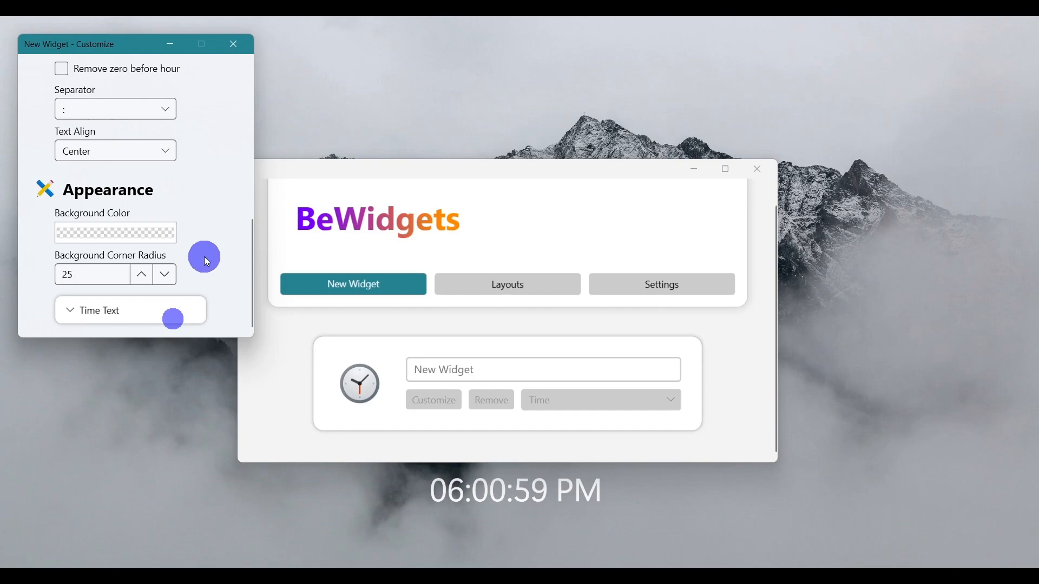
Set the Time Text foreground colour to black and font weight to Bold
{"action": "left_click", "coordinate": [88, 316]}
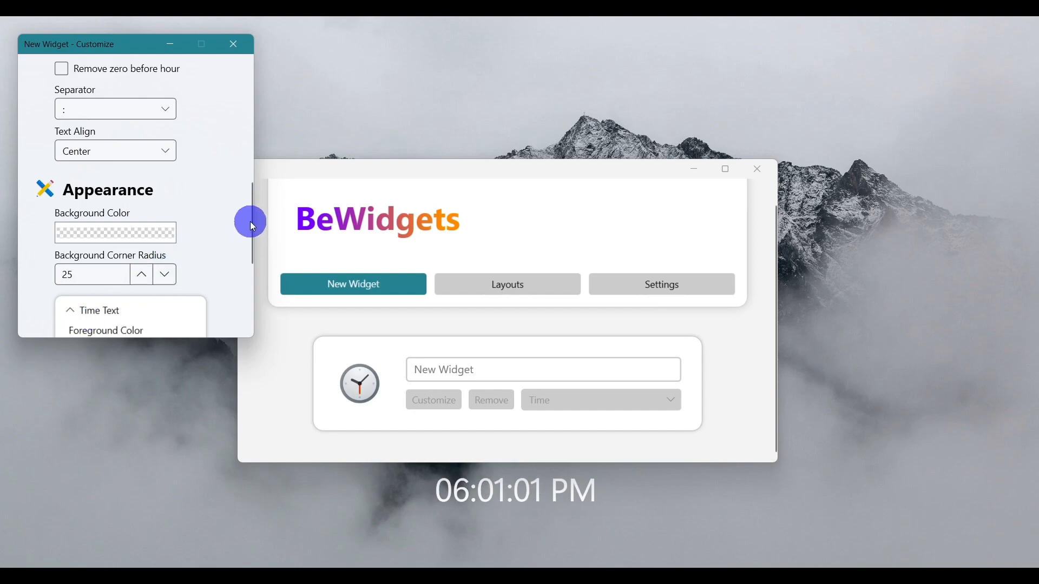
{"action": "scroll", "coordinate": [198, 227], "scroll_direction": "down", "scroll_amount": 2}
{"action": "left_click", "coordinate": [150, 256]}
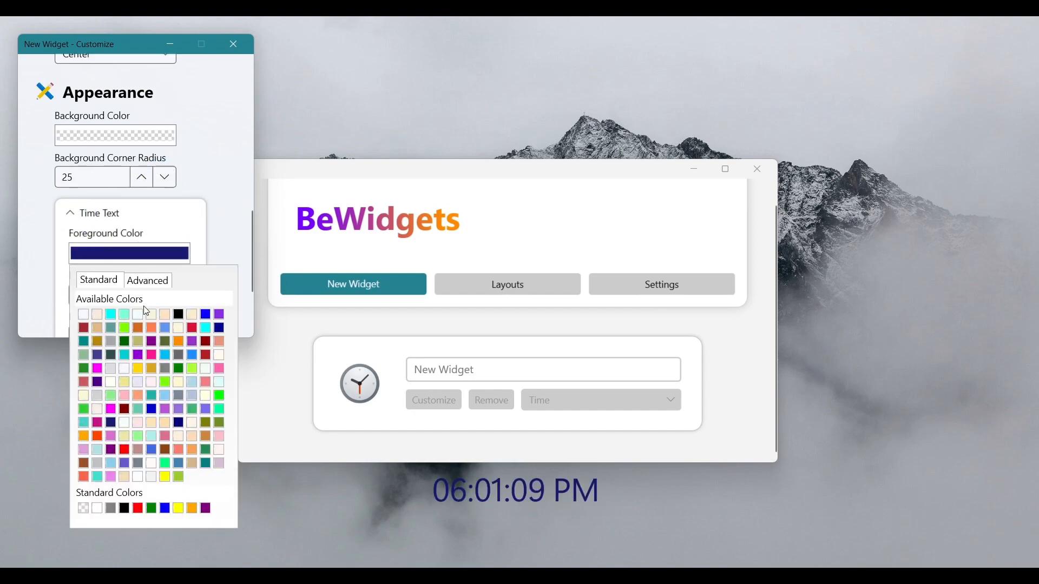
{"action": "left_click", "coordinate": [180, 309]}
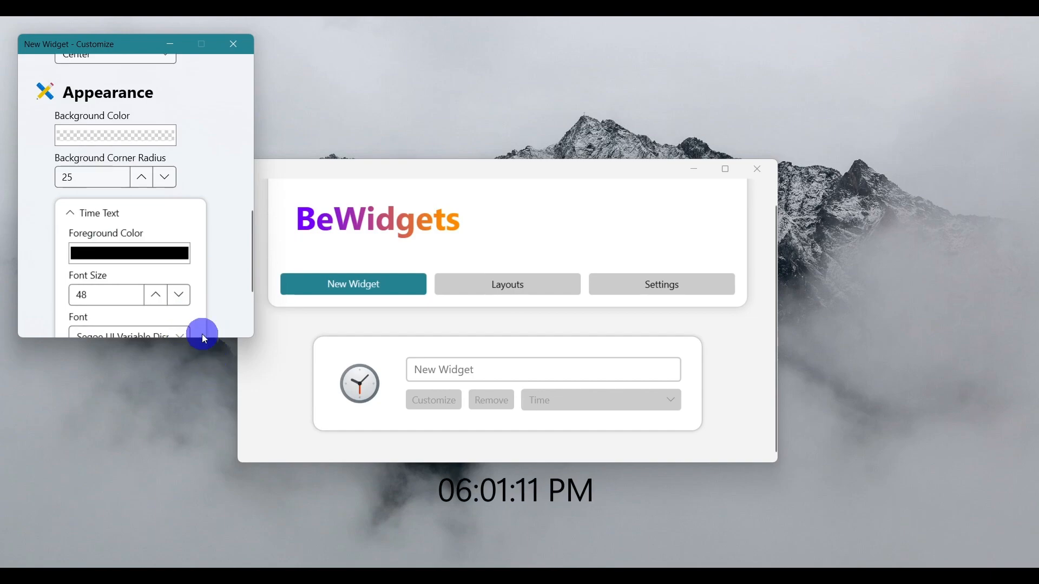
{"action": "scroll", "coordinate": [208, 193], "scroll_direction": "down", "scroll_amount": 2}
{"action": "scroll", "coordinate": [212, 212], "scroll_direction": "down", "scroll_amount": 2}
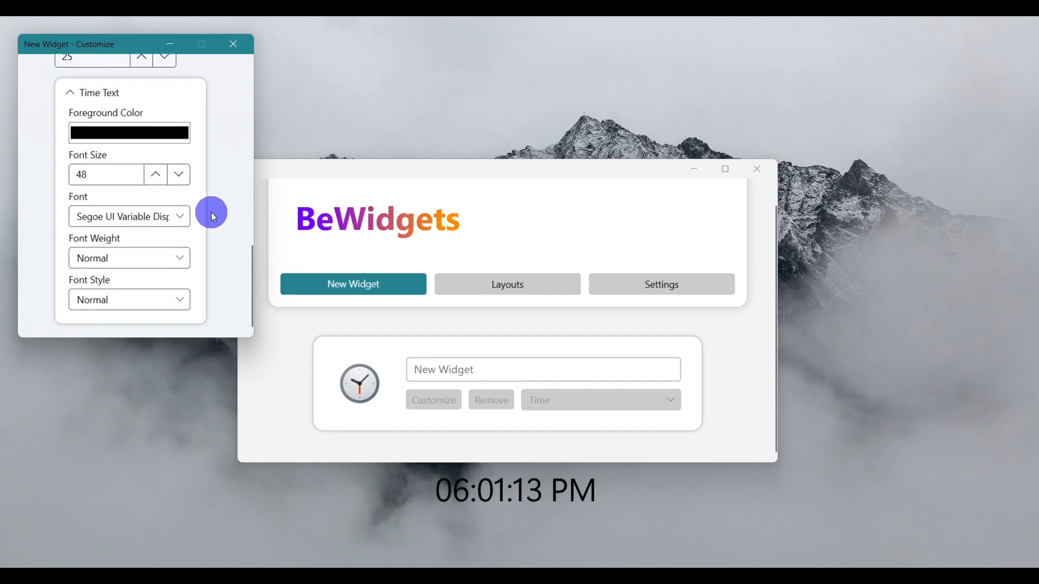
{"action": "left_click", "coordinate": [170, 258]}
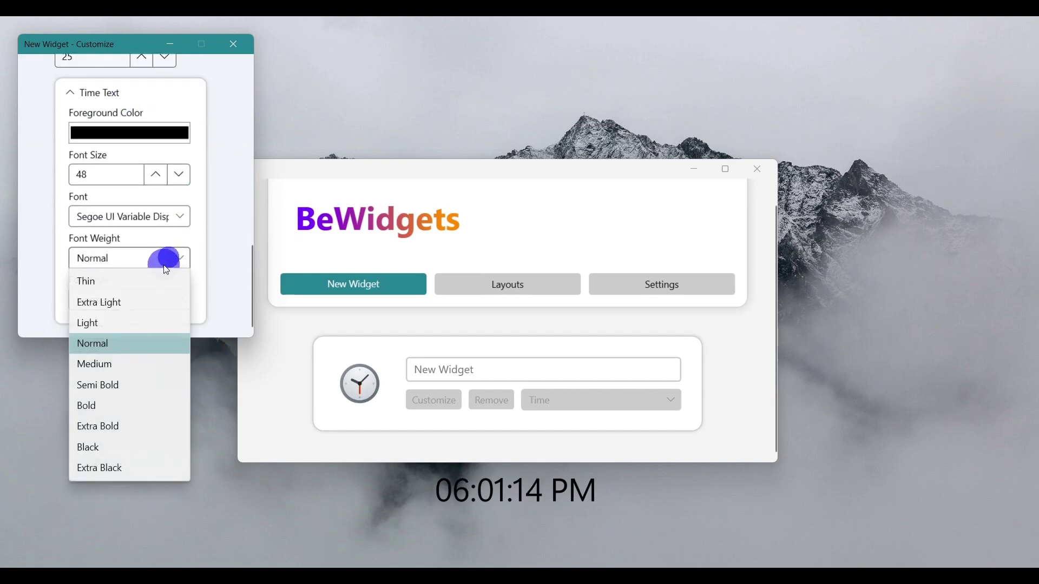
{"action": "left_click", "coordinate": [135, 401]}
{"action": "scroll", "coordinate": [138, 243], "scroll_direction": "up", "scroll_amount": 3}
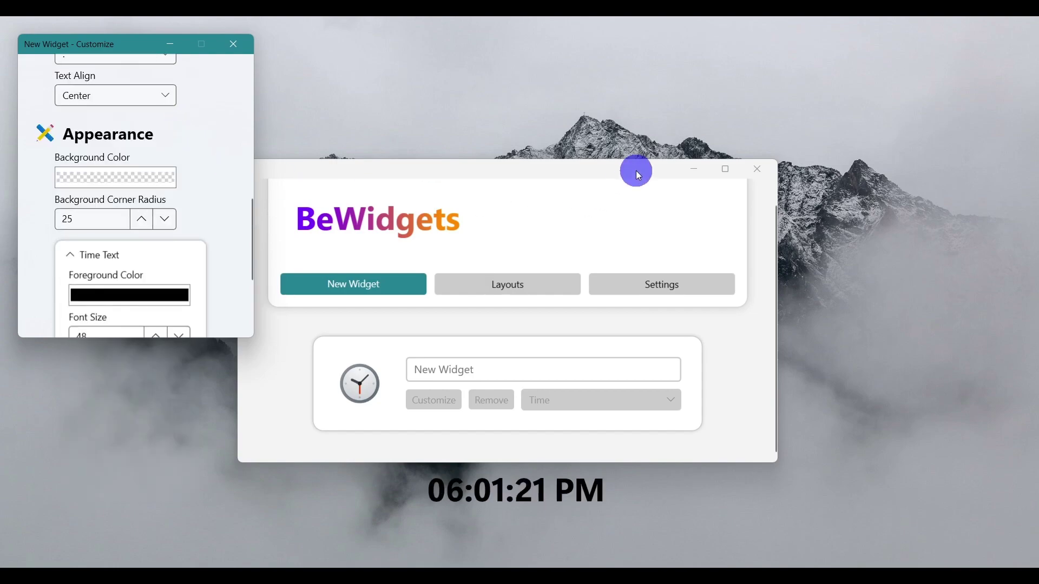
Nudge the clock lower right and tick 'Remove zero before hour' so it reads 6:02 PM
{"action": "left_click", "coordinate": [696, 172]}
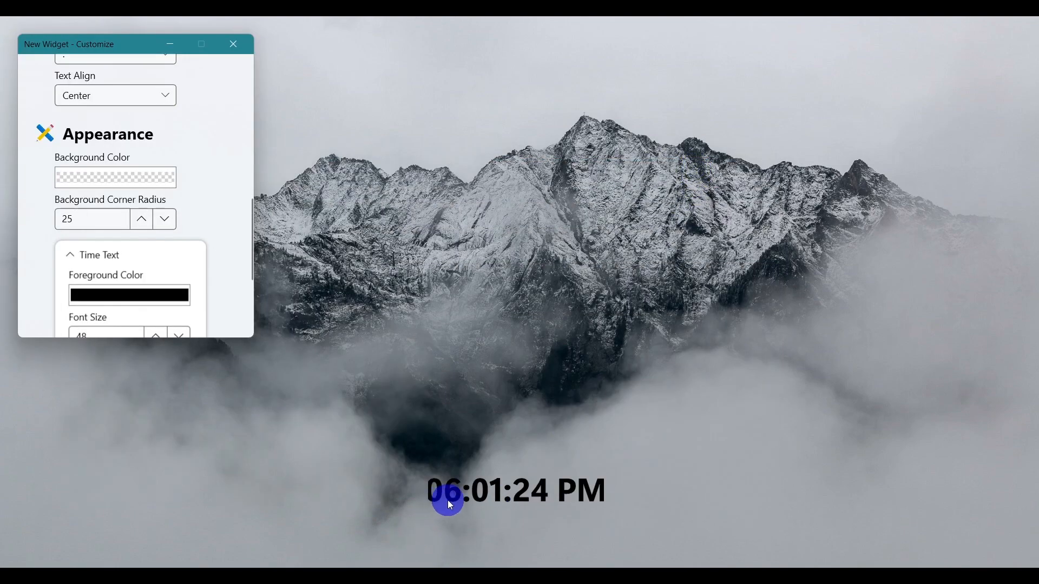
{"action": "left_click_drag", "start_coordinate": [453, 501], "coordinate": [434, 535]}
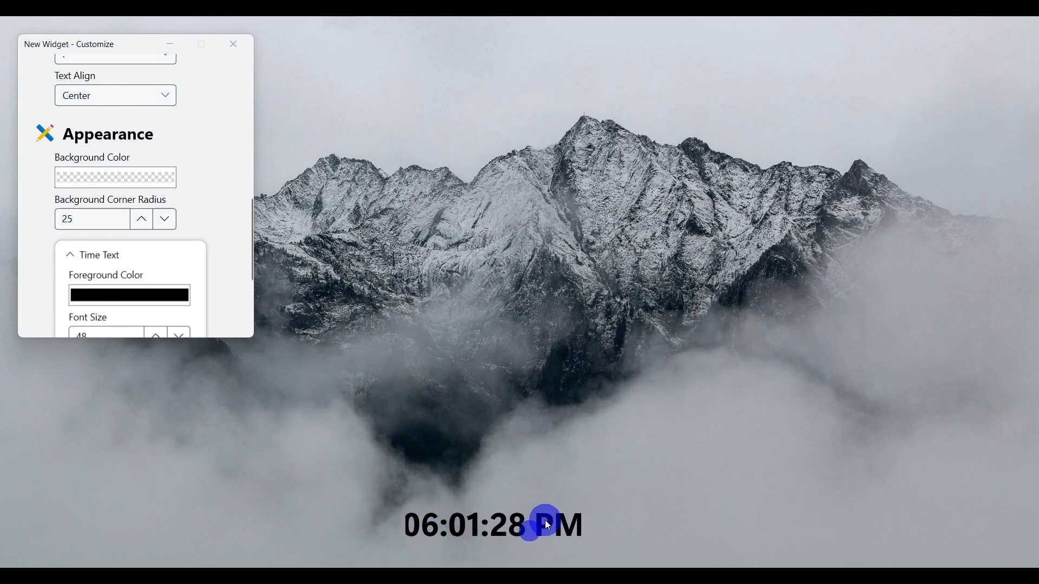
{"action": "left_click_drag", "start_coordinate": [496, 532], "coordinate": [513, 527]}
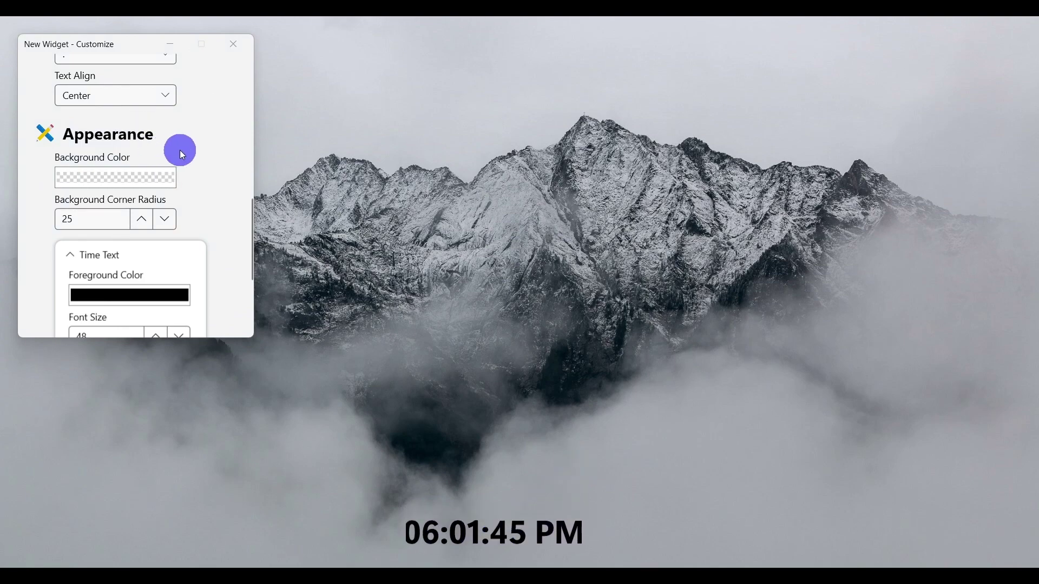
{"action": "scroll", "coordinate": [180, 151], "scroll_direction": "up", "scroll_amount": 1}
{"action": "scroll", "coordinate": [181, 151], "scroll_direction": "up", "scroll_amount": 1}
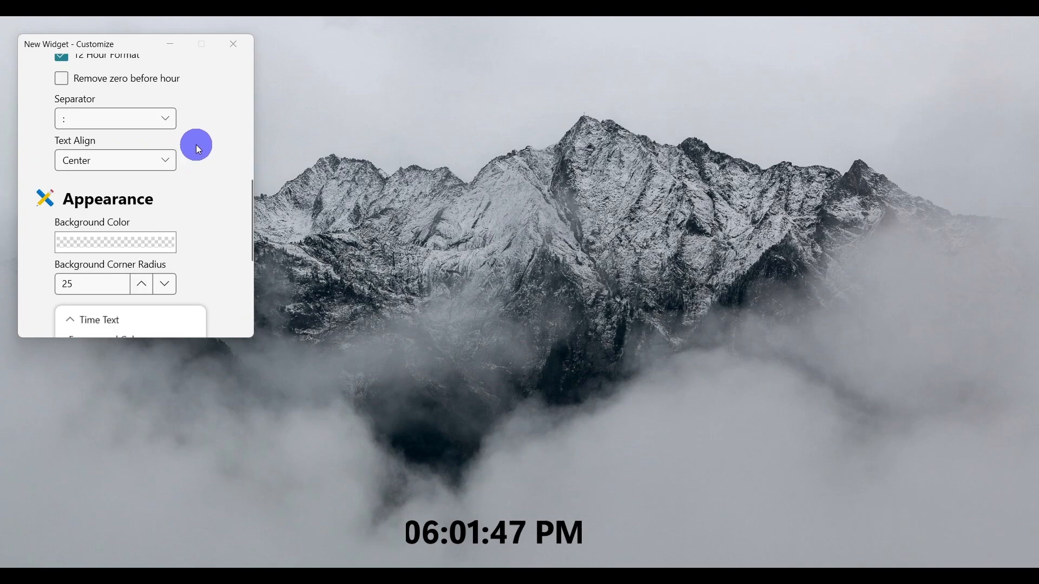
{"action": "scroll", "coordinate": [196, 145], "scroll_direction": "up", "scroll_amount": 1}
{"action": "scroll", "coordinate": [195, 144], "scroll_direction": "down", "scroll_amount": 1}
{"action": "scroll", "coordinate": [196, 144], "scroll_direction": "up", "scroll_amount": 2}
{"action": "scroll", "coordinate": [193, 147], "scroll_direction": "up", "scroll_amount": 1}
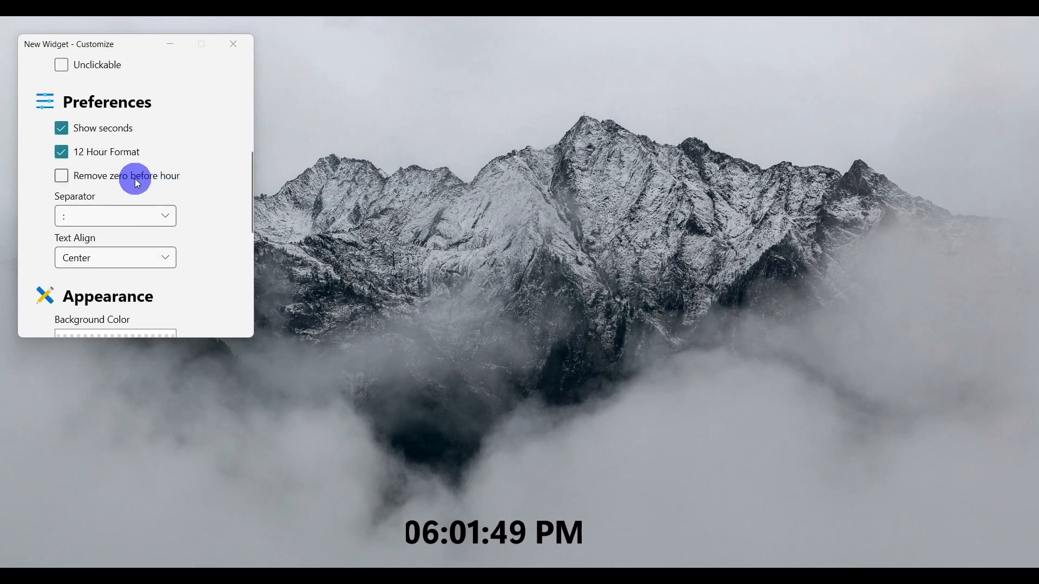
{"action": "left_click", "coordinate": [98, 178]}
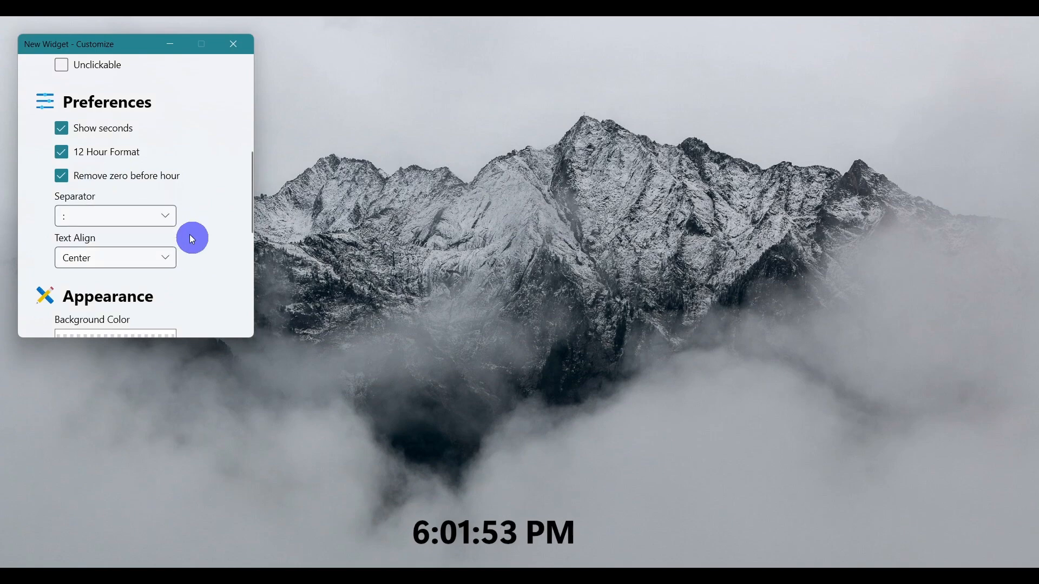
{"action": "left_click", "coordinate": [516, 529]}
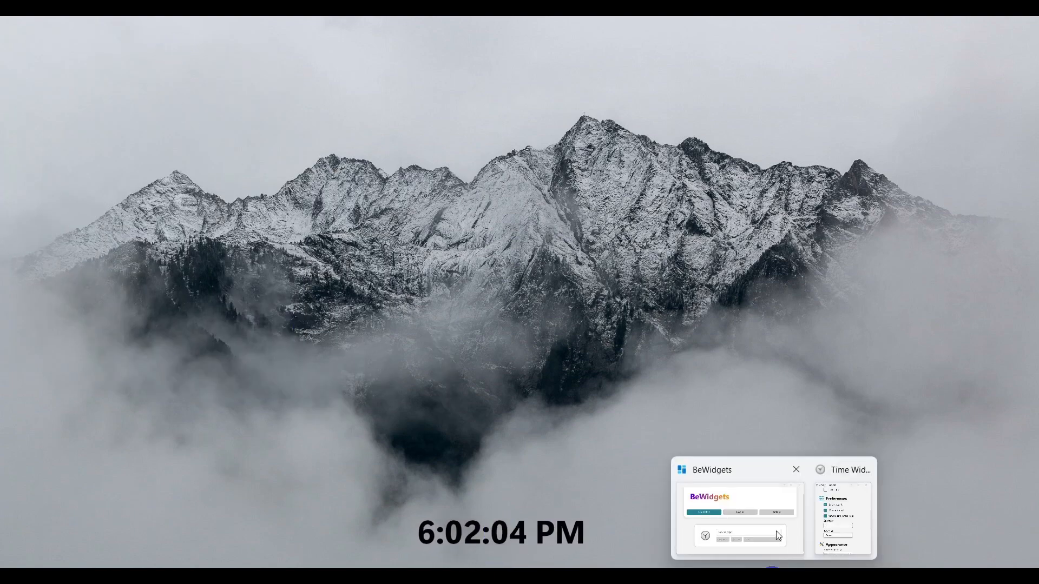
Restore BeWidgets from the taskbar and close the clock's Customize window
{"action": "left_click", "coordinate": [774, 517]}
{"action": "mouse_move", "coordinate": [843, 517]}
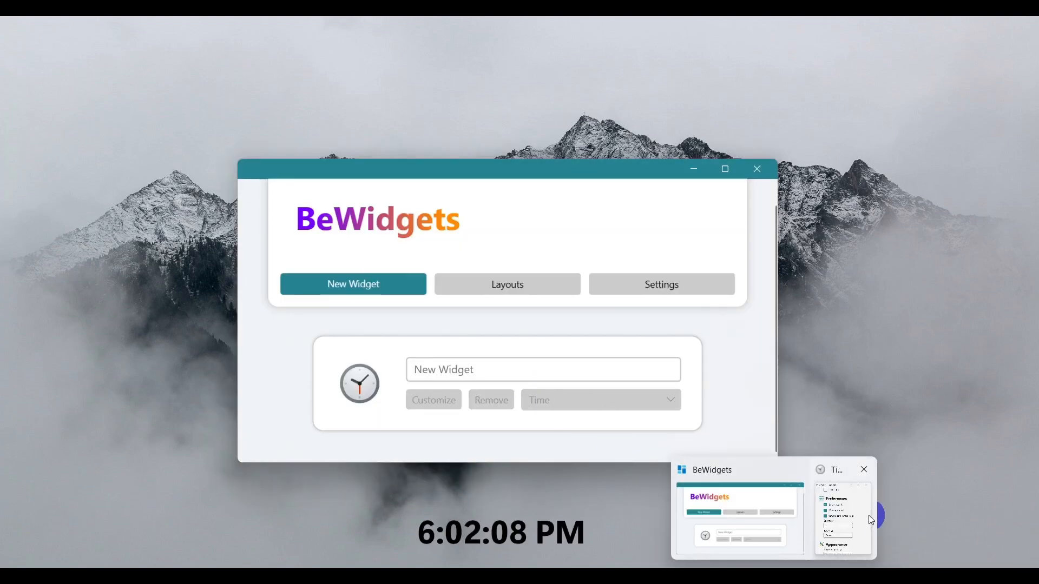
{"action": "left_click", "coordinate": [869, 515]}
{"action": "left_click", "coordinate": [235, 54]}
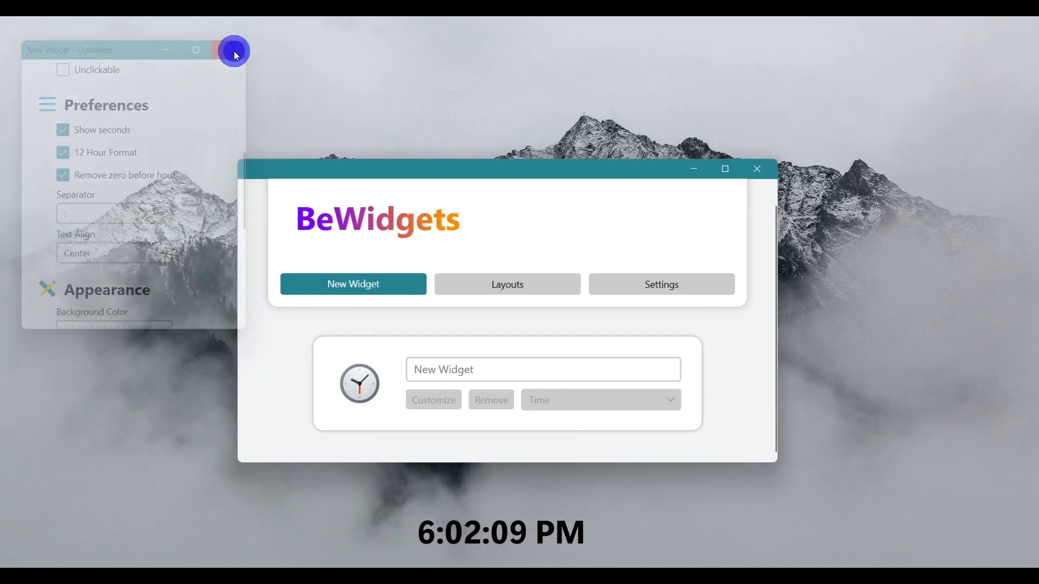
Add a second widget and set its type to Weather, showing Prague conditions
{"action": "left_click", "coordinate": [347, 283]}
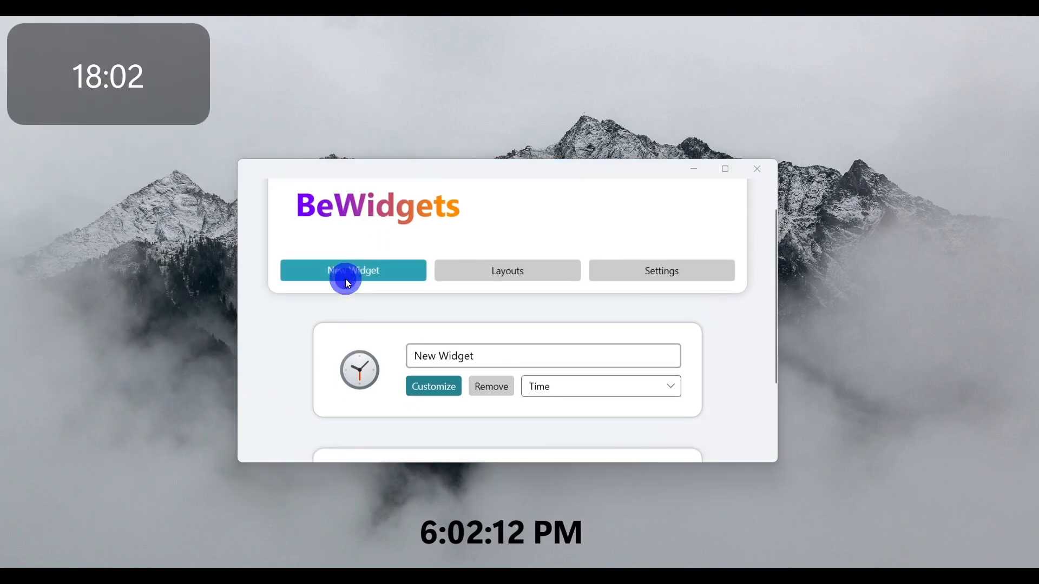
{"action": "scroll", "coordinate": [298, 261], "scroll_direction": "down", "scroll_amount": 2}
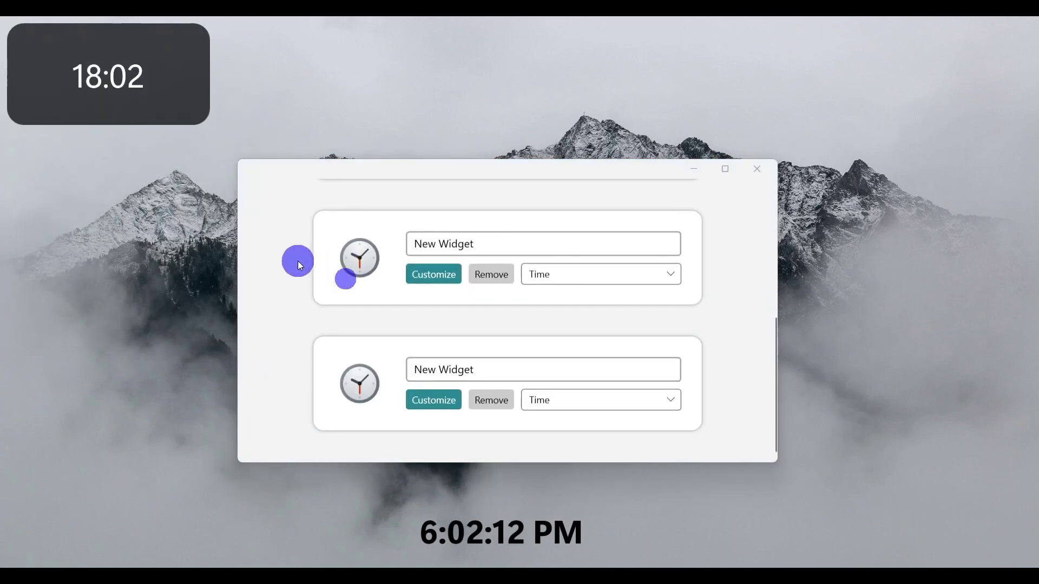
{"action": "left_click", "coordinate": [604, 397]}
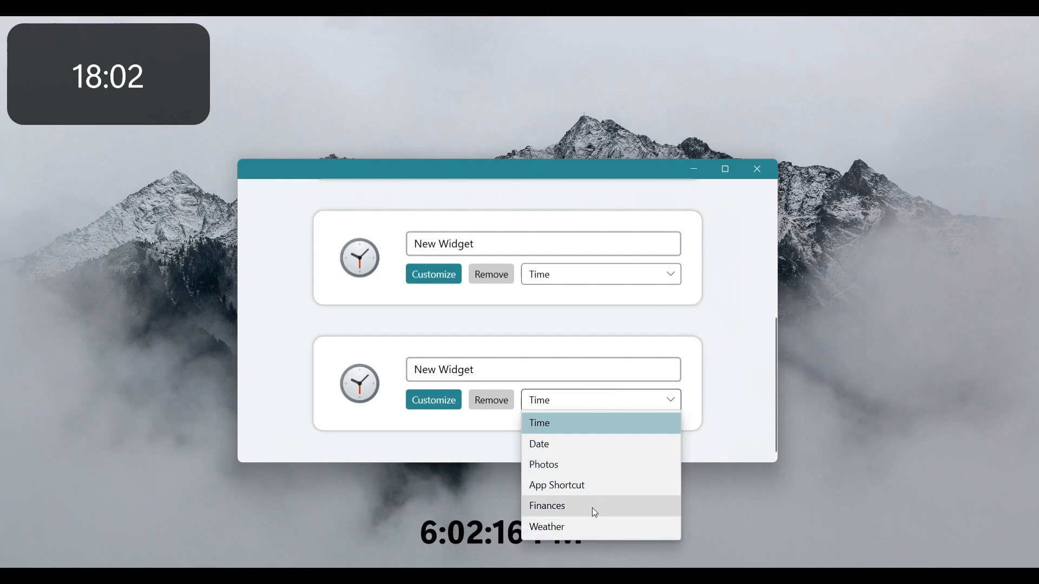
{"action": "left_click", "coordinate": [592, 526]}
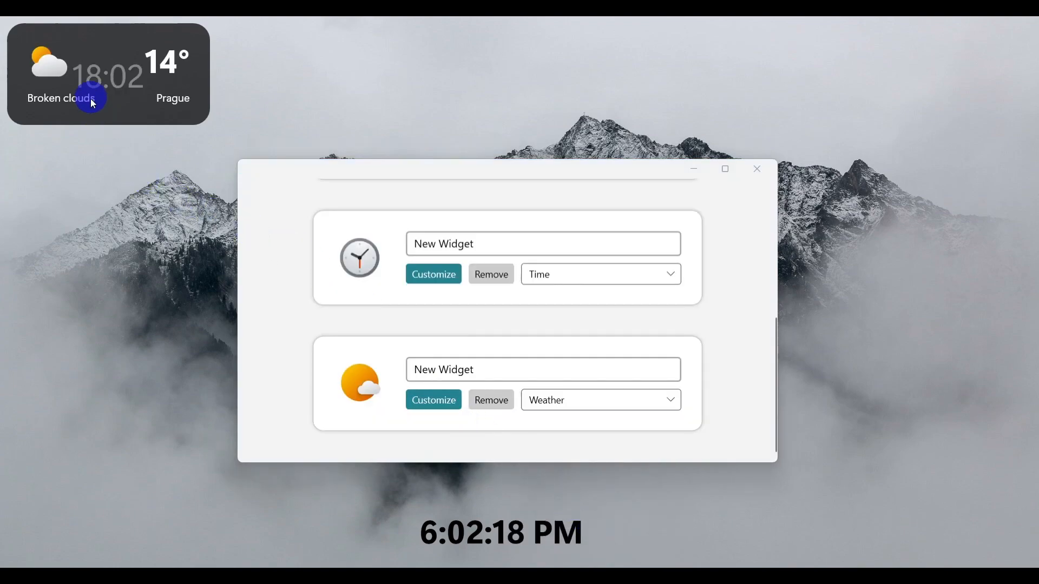
Drag the weather widget just above the bottom-centre clock and move the main window higher
{"action": "mouse_move", "coordinate": [98, 92]}
{"action": "left_mouse_down"}
{"action": "mouse_move", "coordinate": [468, 494]}
{"action": "mouse_move", "coordinate": [480, 491]}
{"action": "left_mouse_up"}
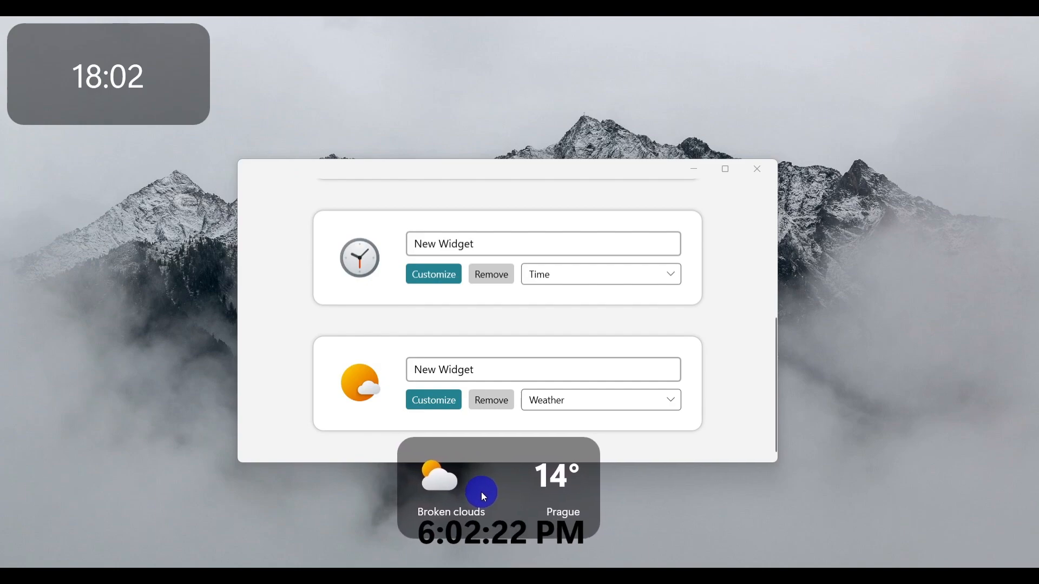
{"action": "left_click_drag", "start_coordinate": [480, 490], "coordinate": [483, 489]}
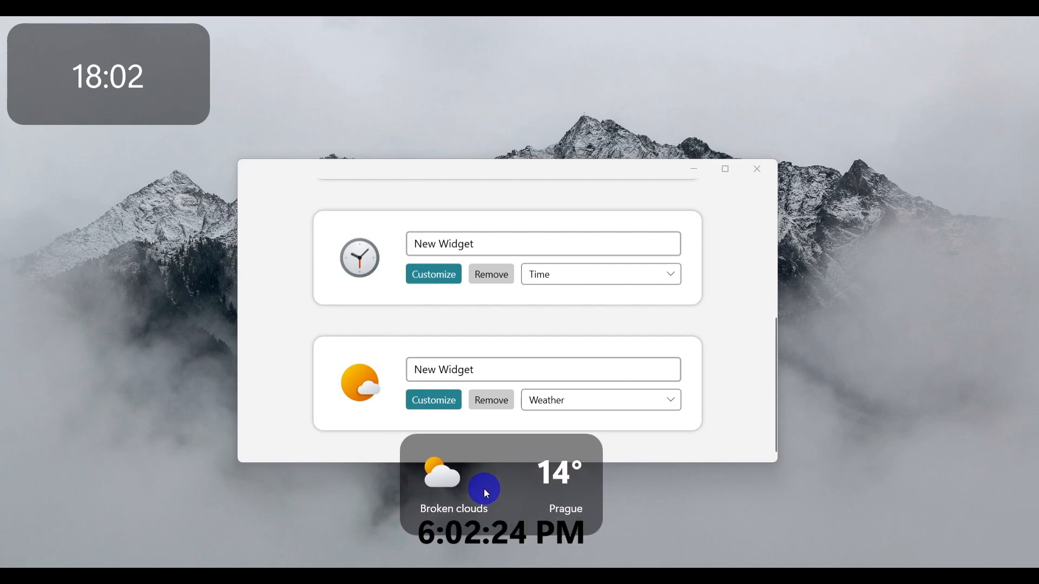
{"action": "left_click", "coordinate": [501, 188]}
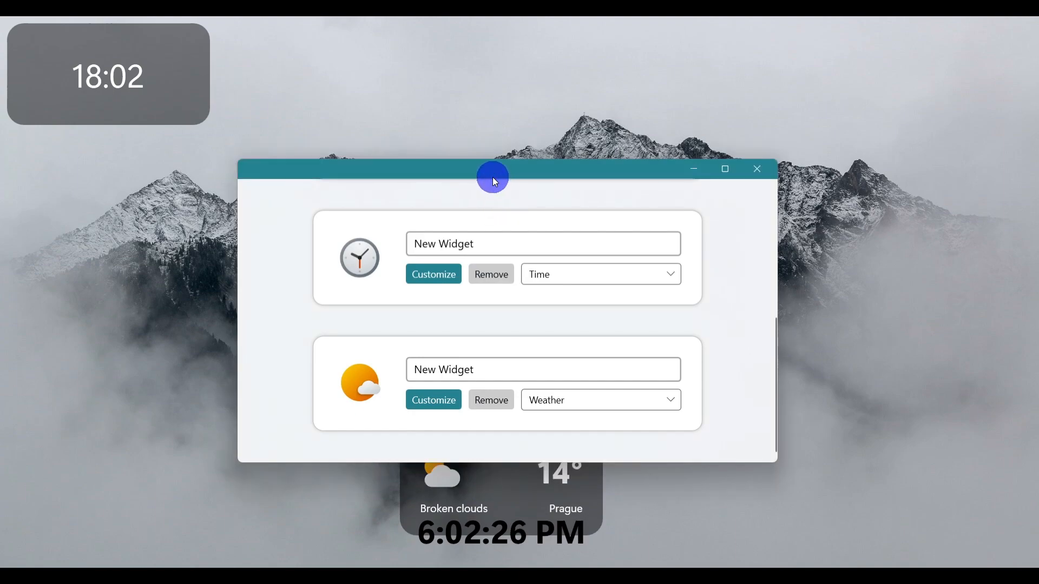
{"action": "left_click_drag", "start_coordinate": [501, 188], "coordinate": [501, 105]}
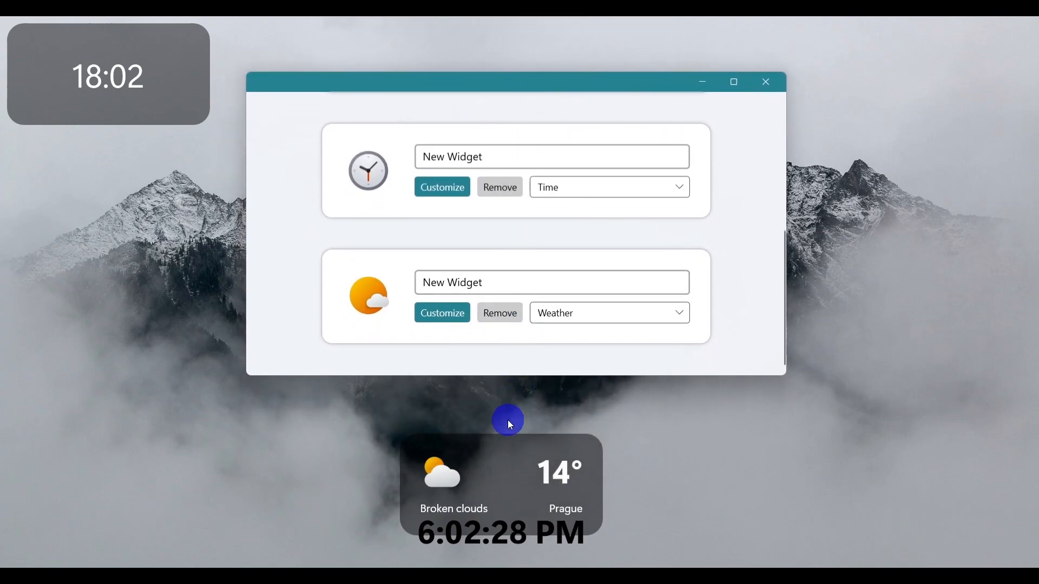
{"action": "left_click_drag", "start_coordinate": [501, 481], "coordinate": [504, 480]}
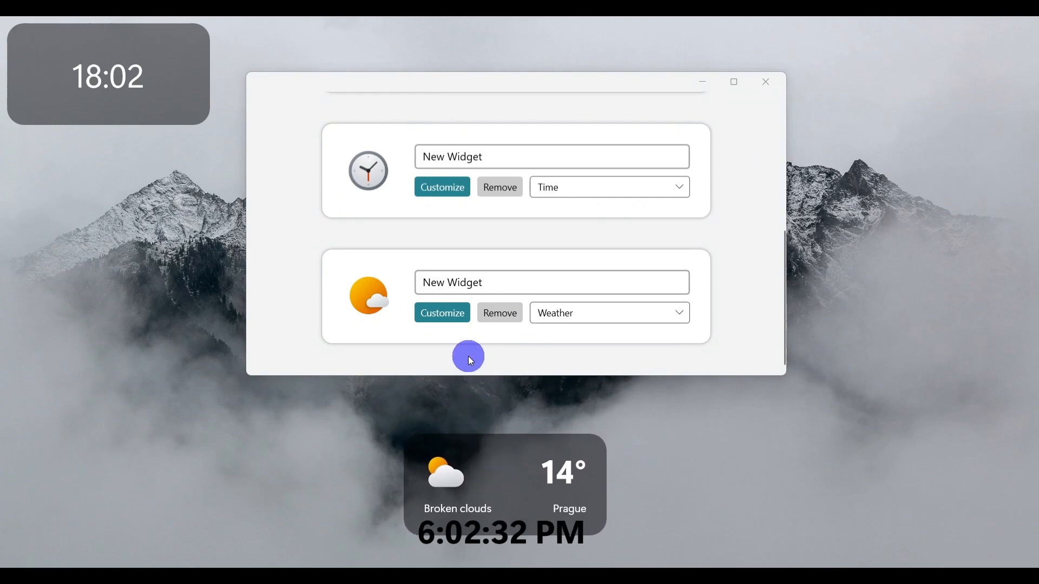
Set the weather widget's Background Color to transparent, close its settings and go to Settings
{"action": "left_click", "coordinate": [453, 315]}
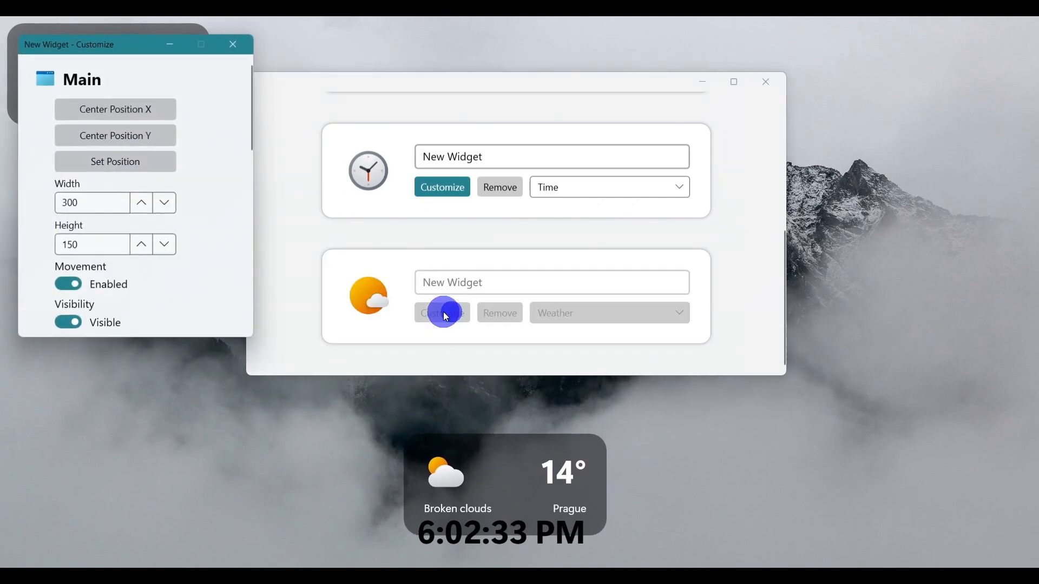
{"action": "scroll", "coordinate": [154, 243], "scroll_direction": "down", "scroll_amount": 5}
{"action": "scroll", "coordinate": [167, 246], "scroll_direction": "down", "scroll_amount": 5}
{"action": "scroll", "coordinate": [166, 243], "scroll_direction": "down", "scroll_amount": 3}
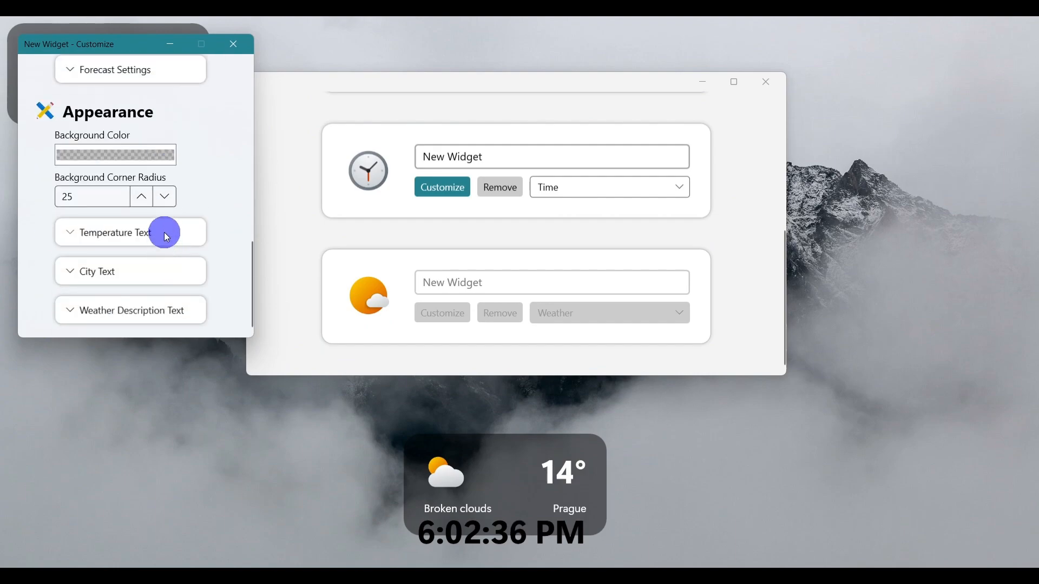
{"action": "left_click", "coordinate": [138, 156]}
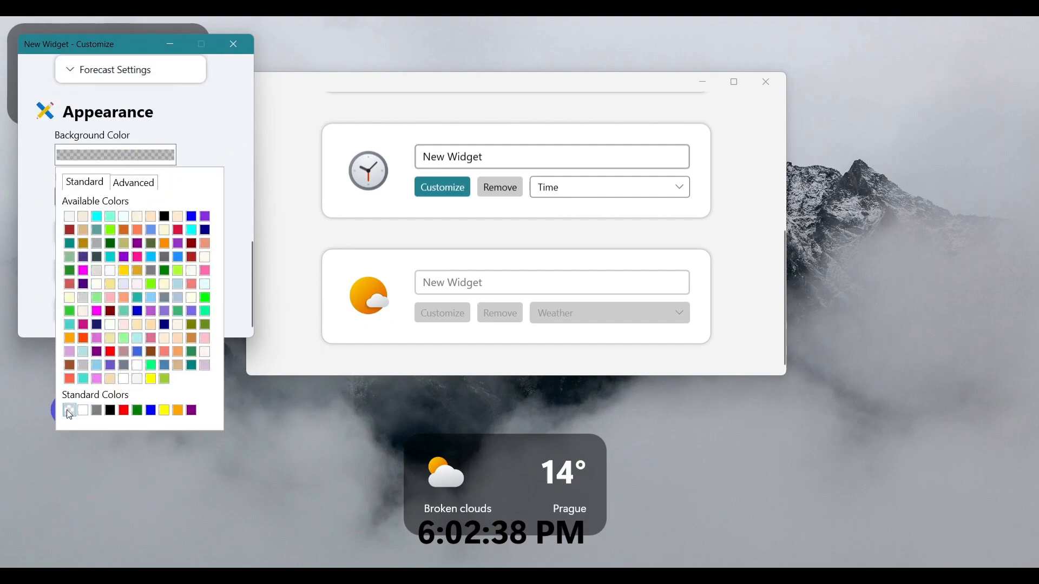
{"action": "left_click", "coordinate": [69, 411]}
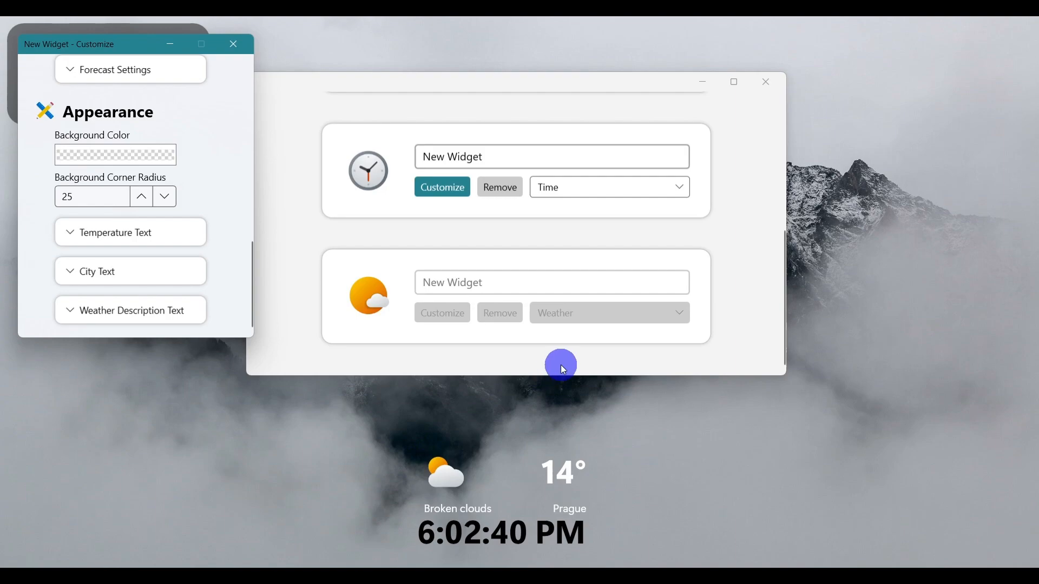
{"action": "left_click", "coordinate": [234, 44]}
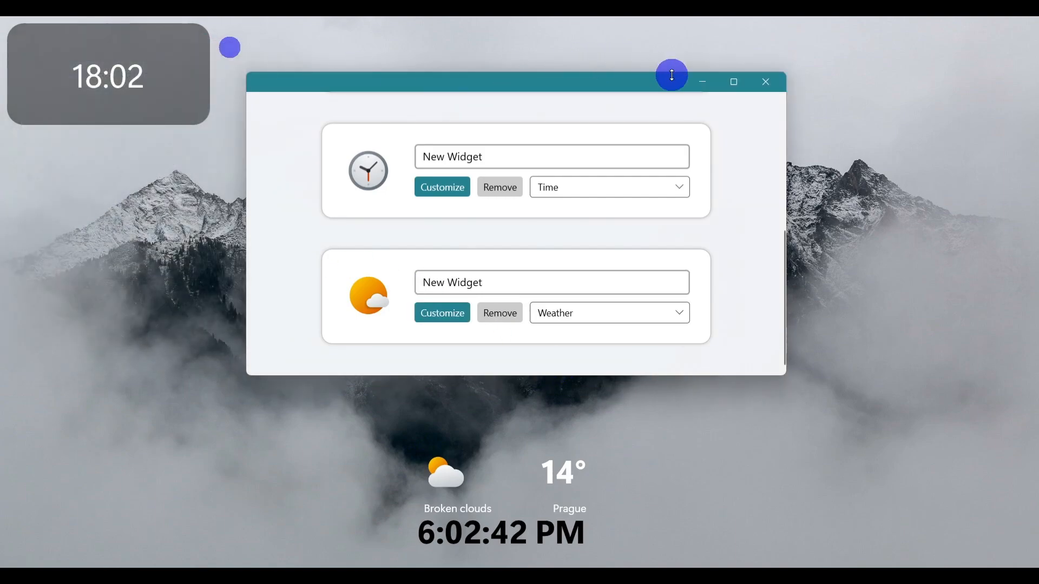
{"action": "left_click", "coordinate": [334, 473]}
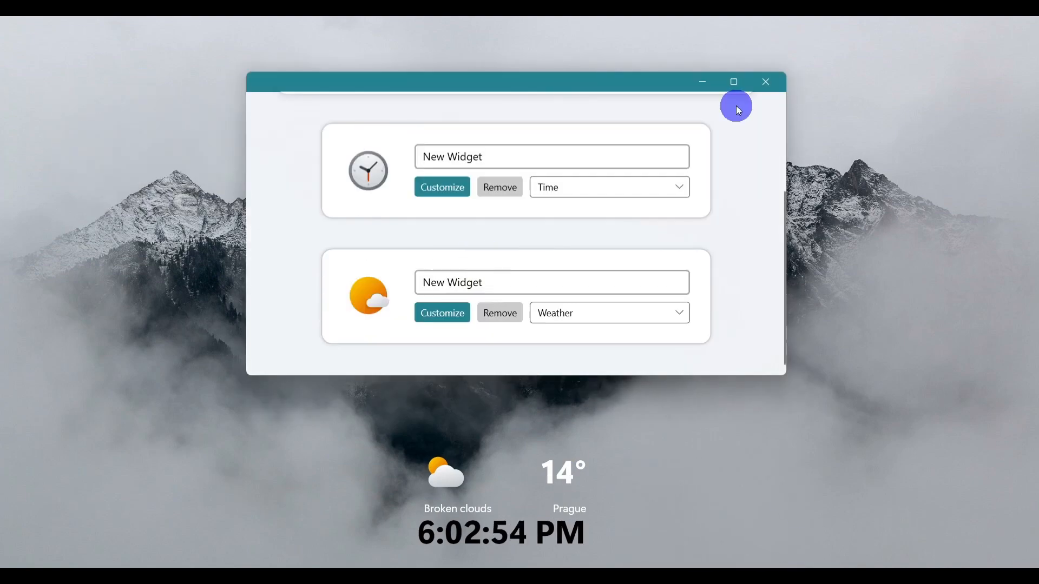
Review the startup preferences, toggling Hide On Startup off and back on
{"action": "left_click", "coordinate": [673, 210]}
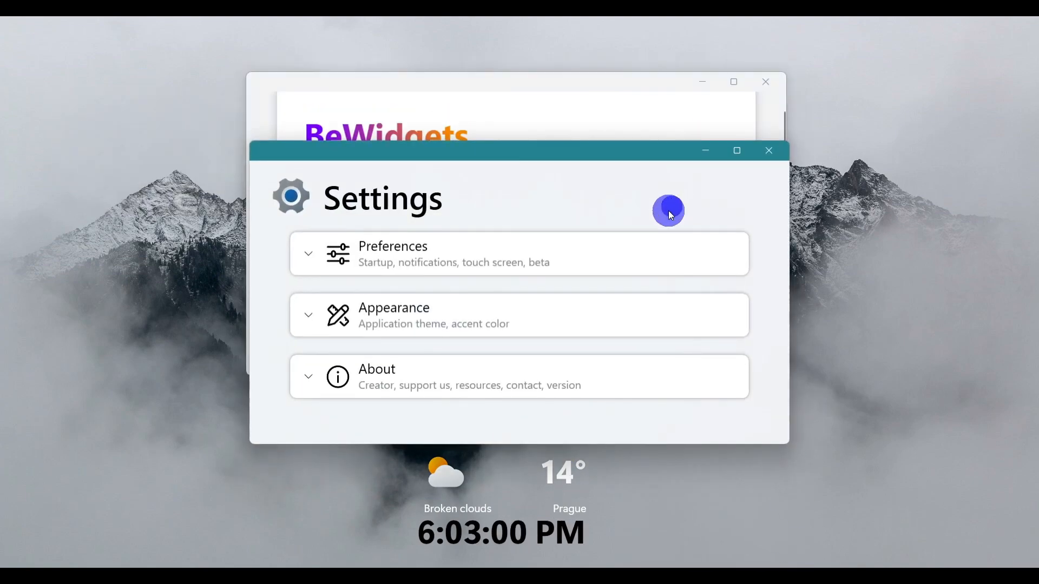
{"action": "left_click", "coordinate": [502, 266]}
{"action": "scroll", "coordinate": [510, 284], "scroll_direction": "down", "scroll_amount": 1}
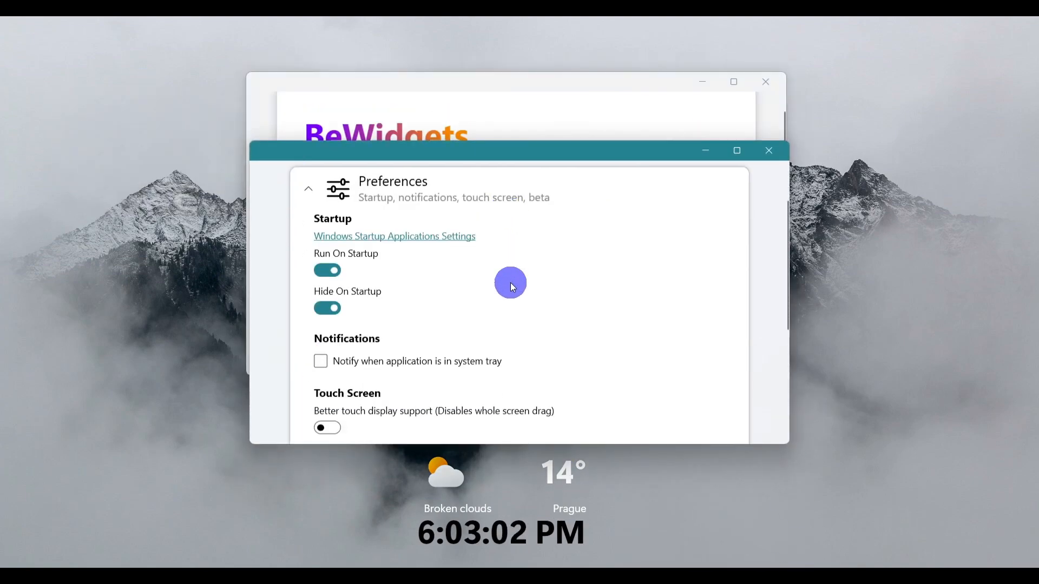
{"action": "left_click", "coordinate": [325, 308]}
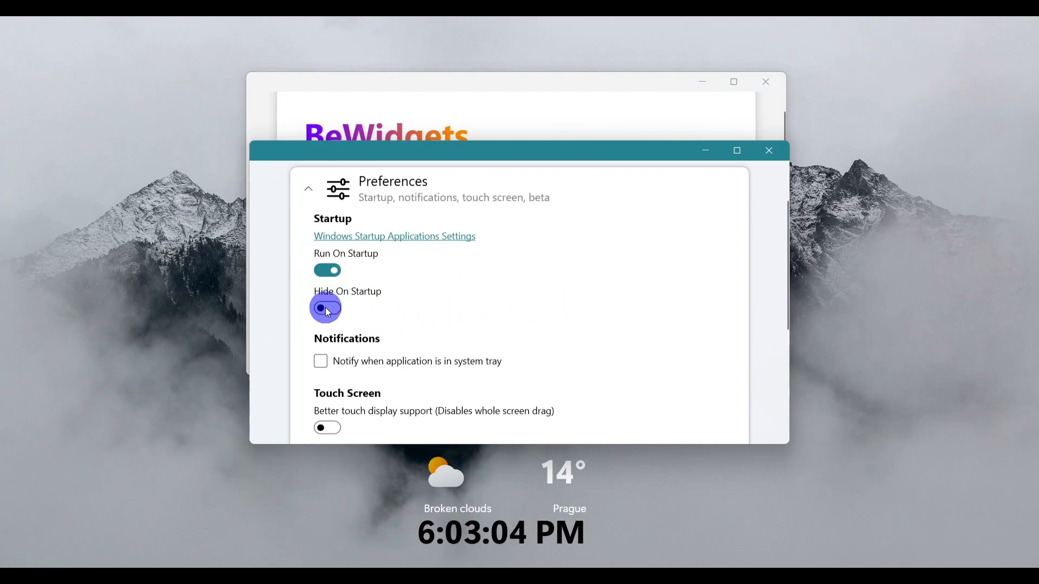
{"action": "left_click", "coordinate": [331, 306]}
Close Settings and the BeWidgets window, leaving only the widgets on the desktop
{"action": "left_click", "coordinate": [771, 152]}
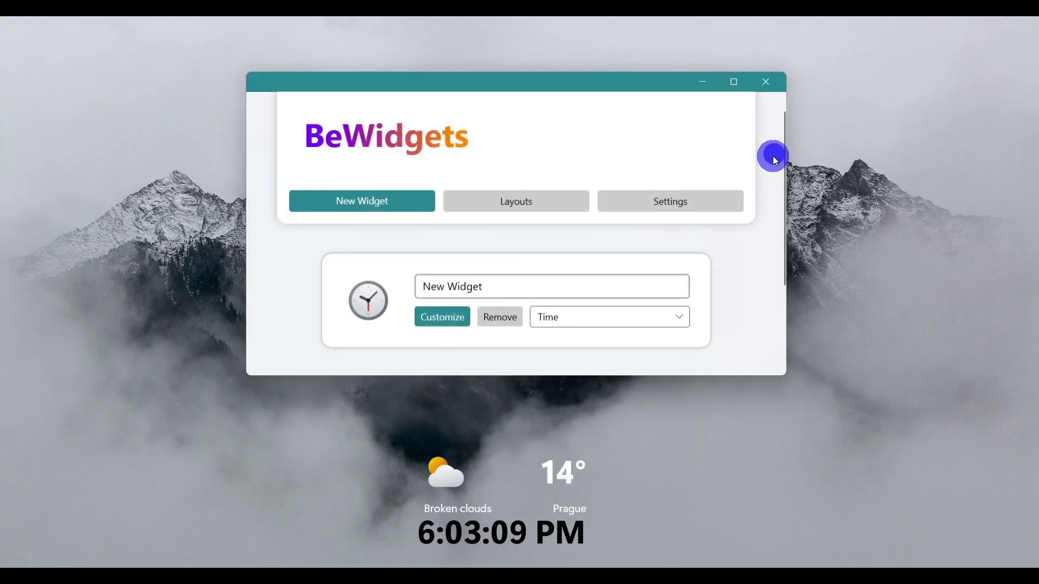
{"action": "left_click", "coordinate": [774, 84]}
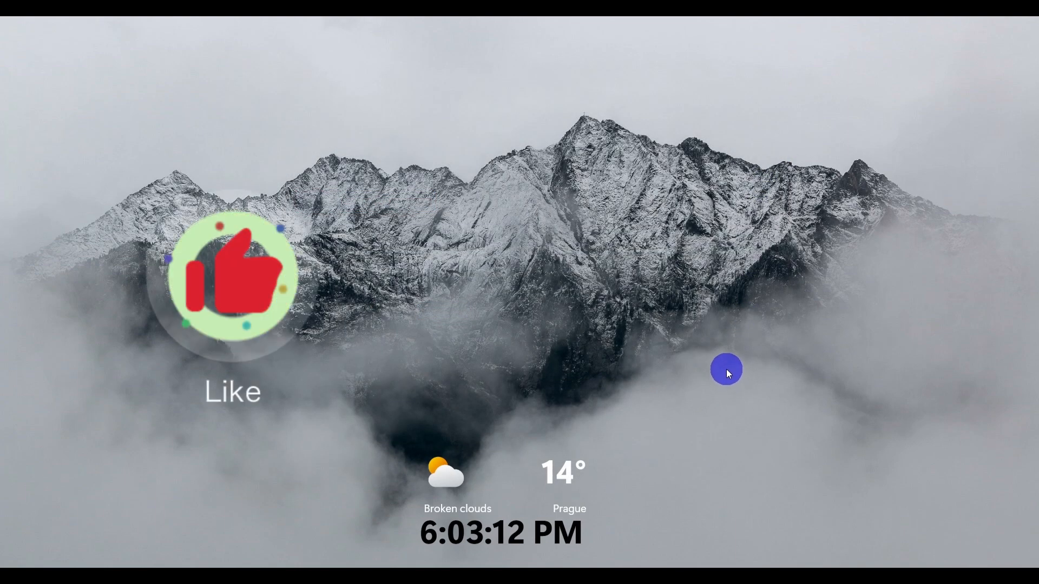